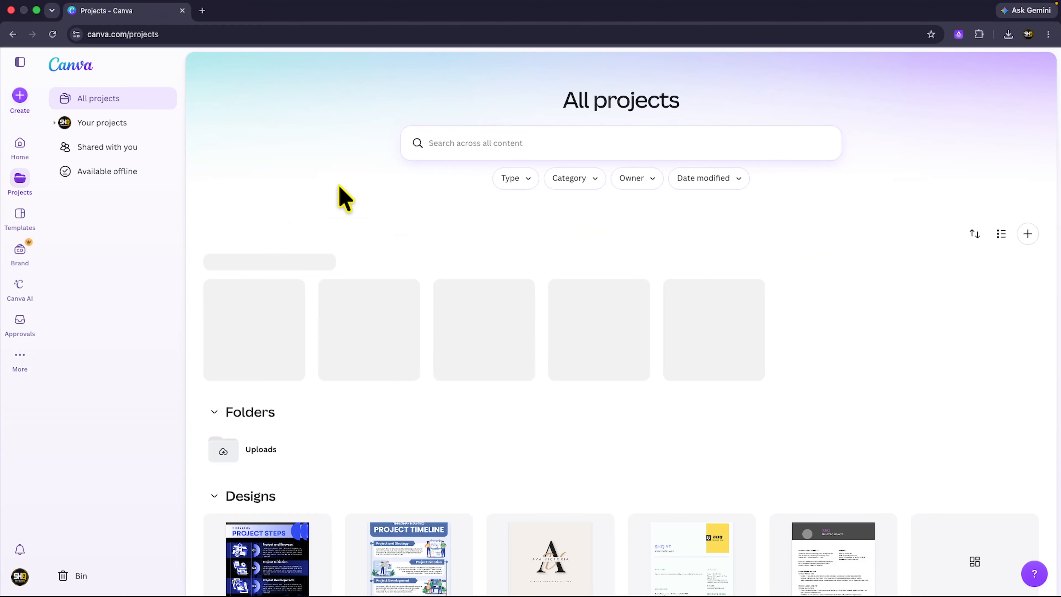
Step: Open the Black and Beige Minimalist Branding Logo design from the projects list
scroll(426, 314, "down", 6)
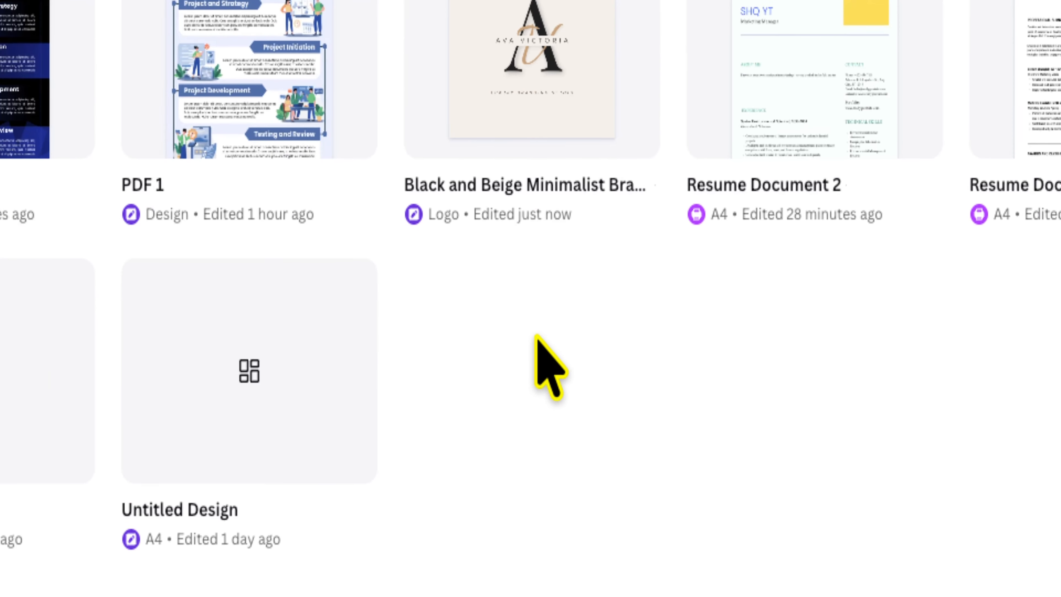
mouse_move(656, 157)
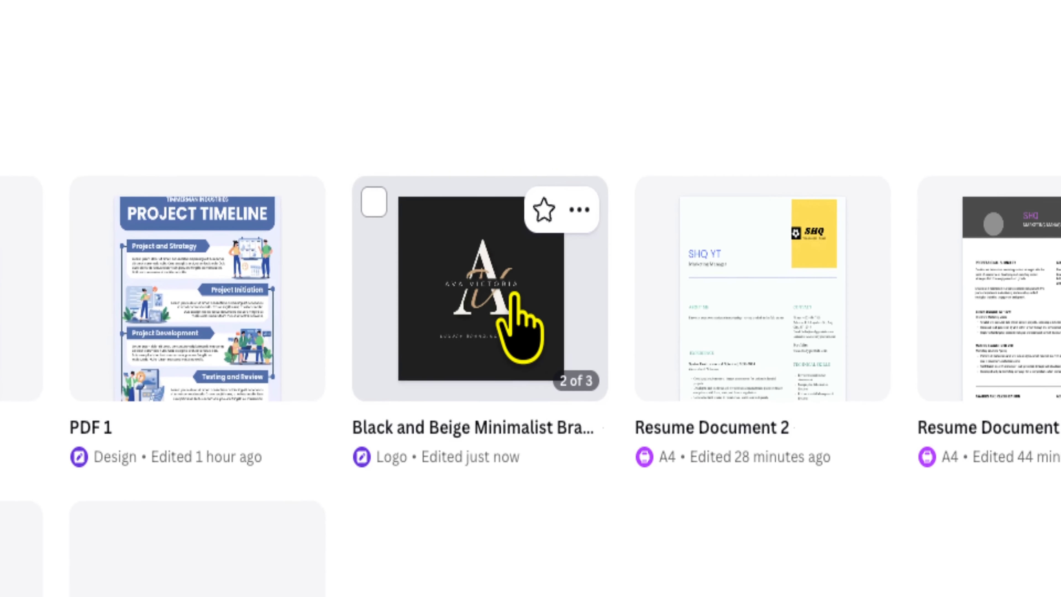
left_click(513, 295)
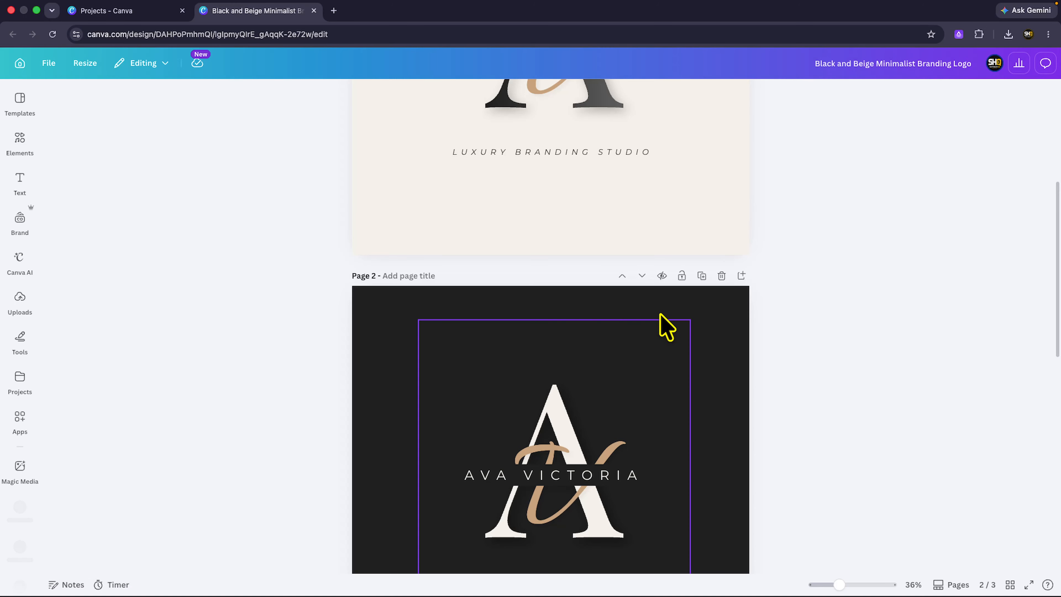
Step: Open the gradient text colour settings for the large letter A on page 1
scroll(627, 274, "up", 5)
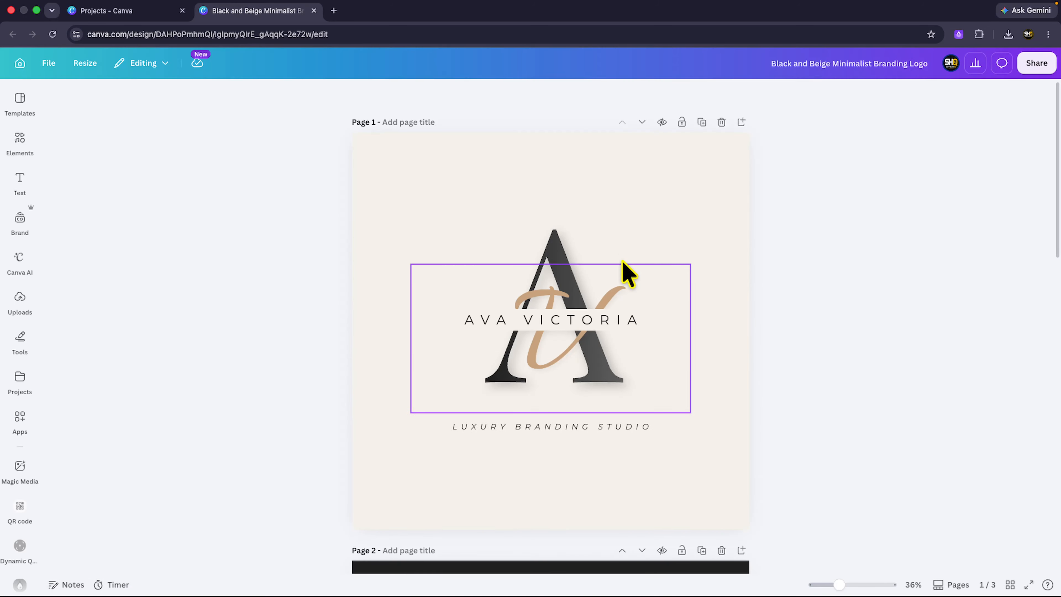
scroll(627, 274, "up", 3)
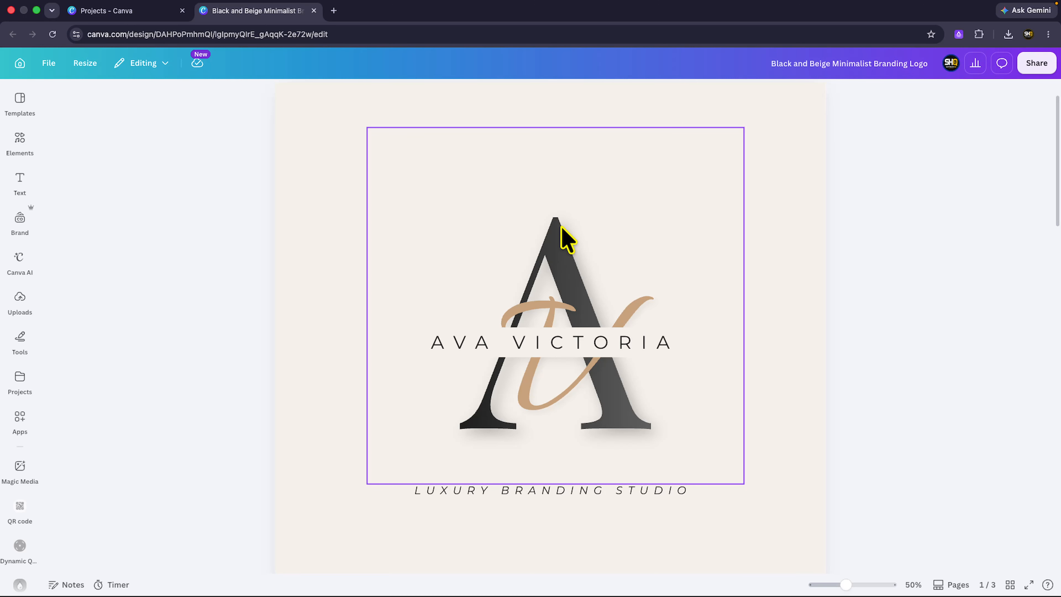
left_click(566, 241)
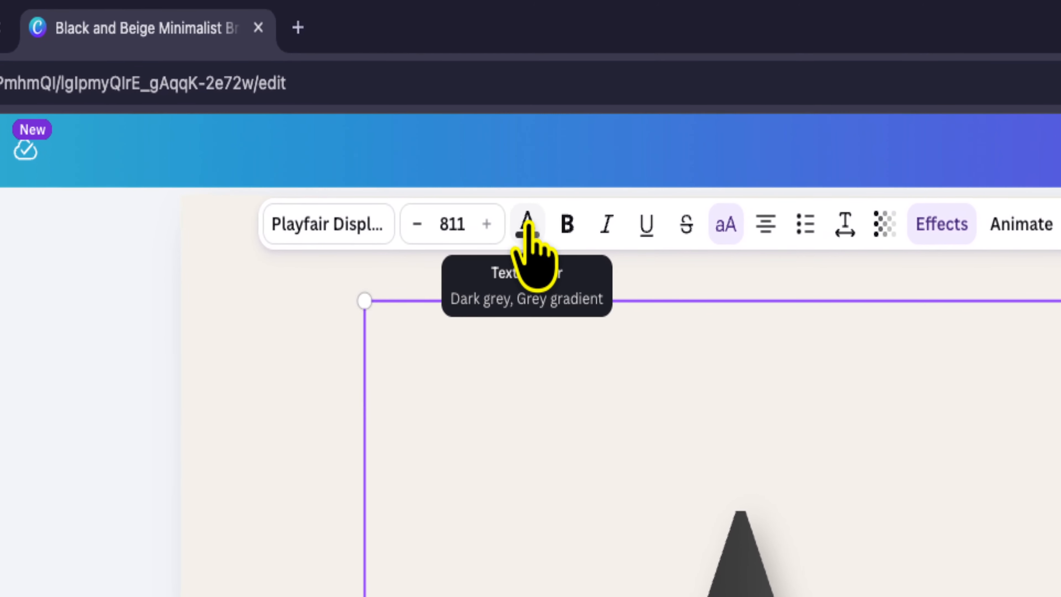
left_click(531, 222)
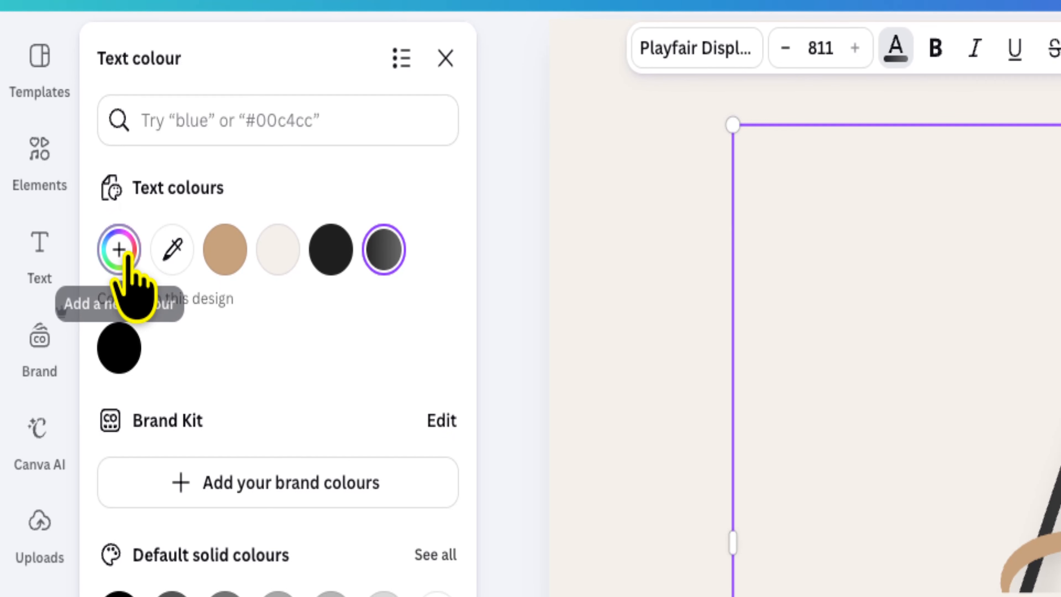
left_click(120, 251)
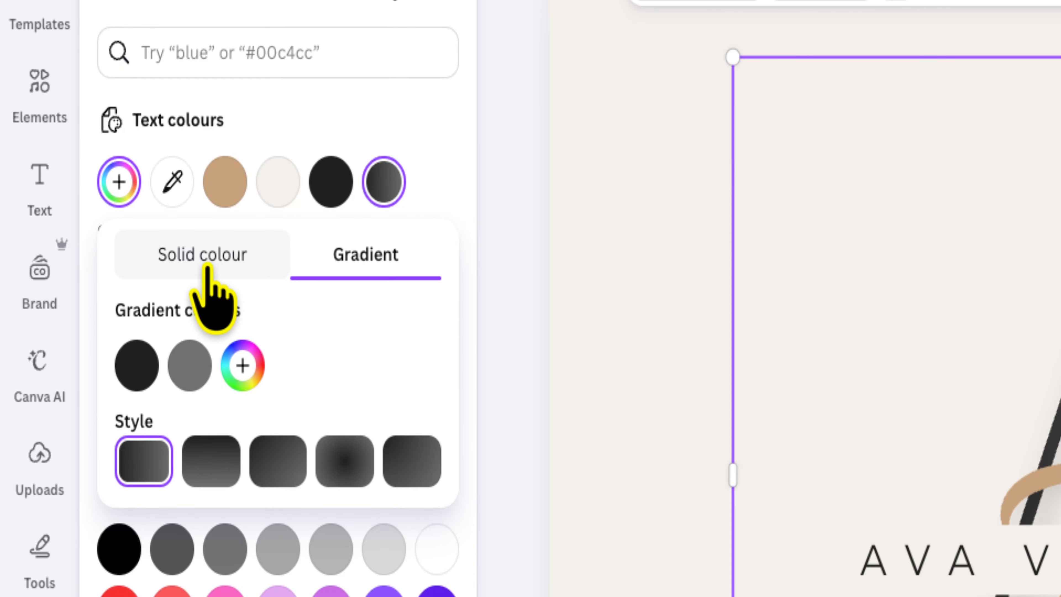
left_click(217, 267)
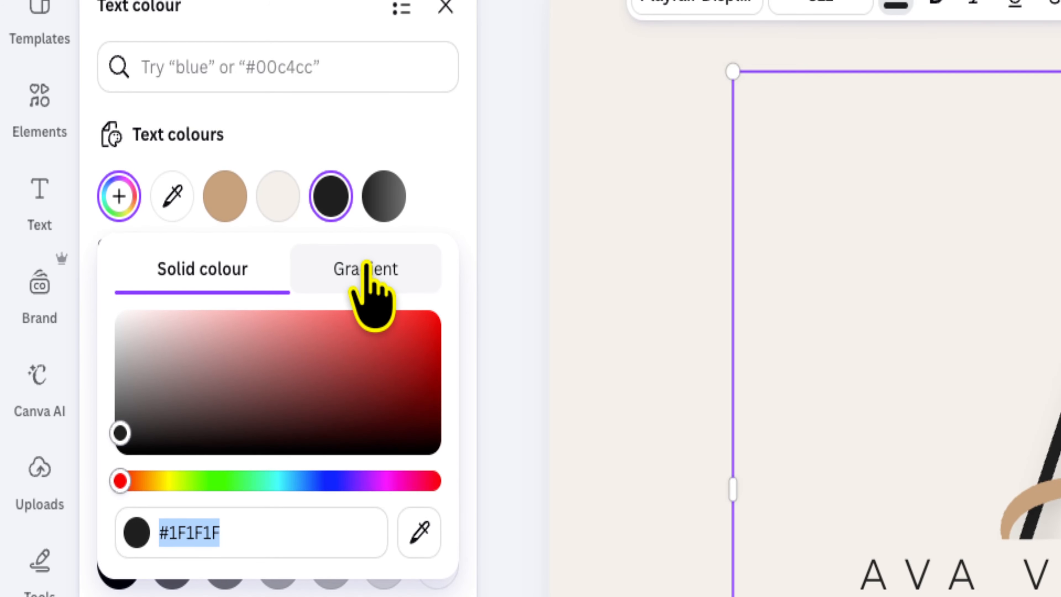
left_click(409, 268)
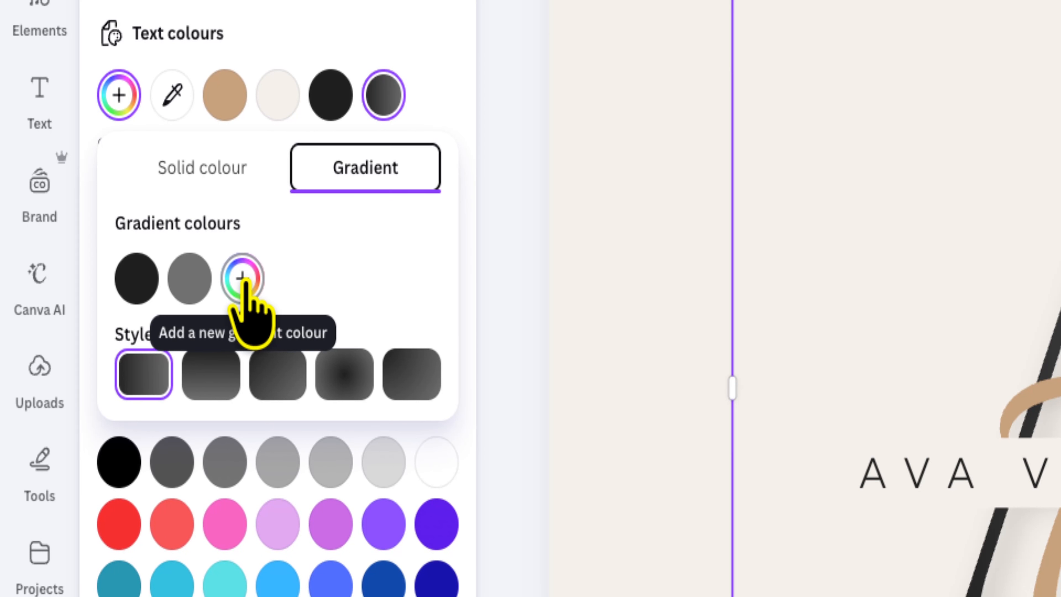
Step: Add a third colour to the letter A's gradient and set it to light purple #E795F1
left_click(243, 278)
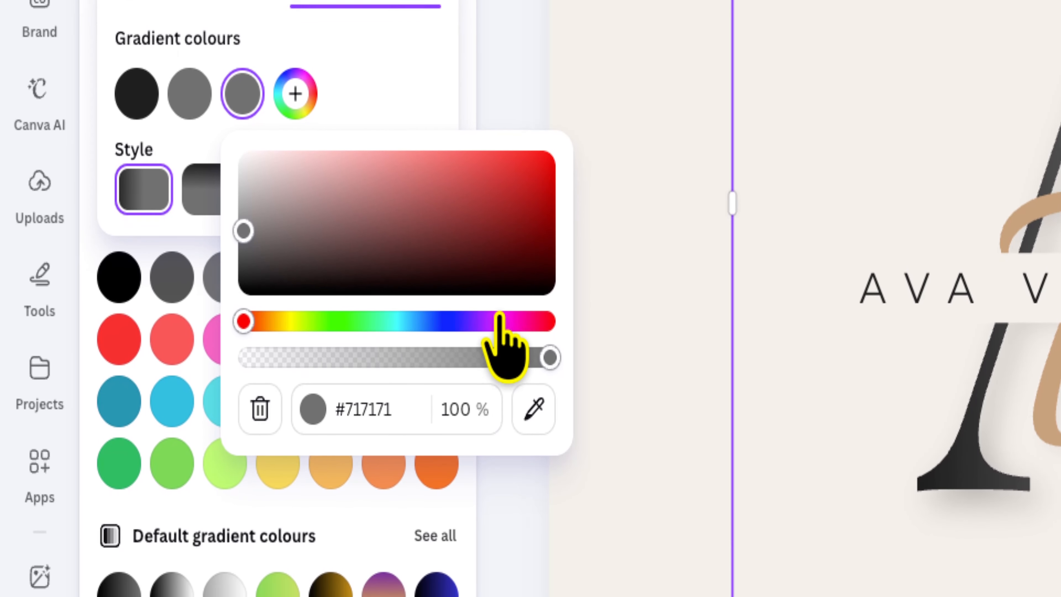
left_click(499, 321)
left_click(297, 217)
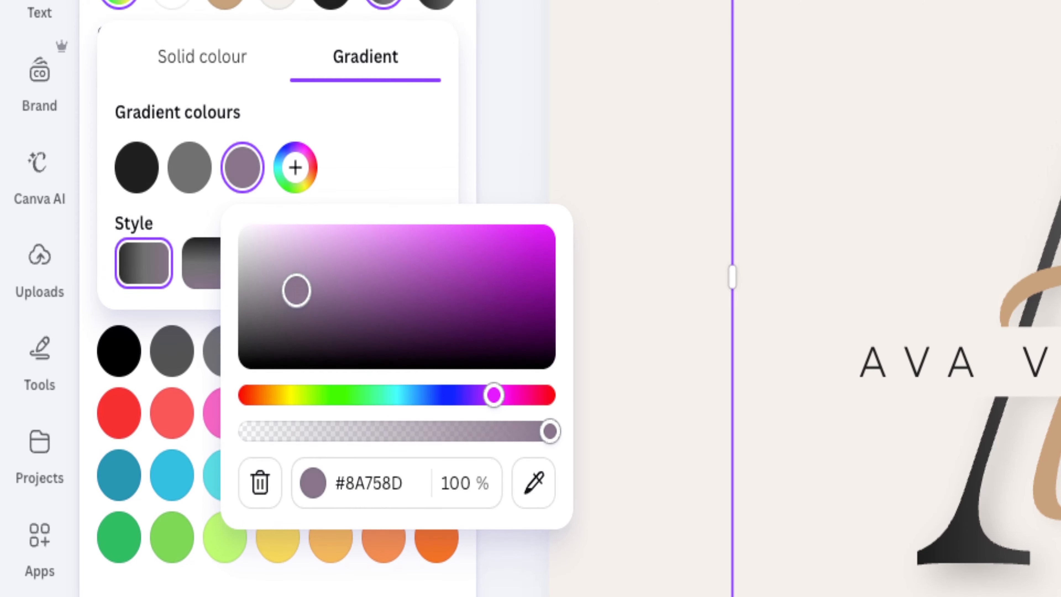
mouse_move(296, 290)
left_mouse_down()
mouse_move(390, 264)
mouse_move(398, 246)
mouse_move(469, 250)
left_mouse_up()
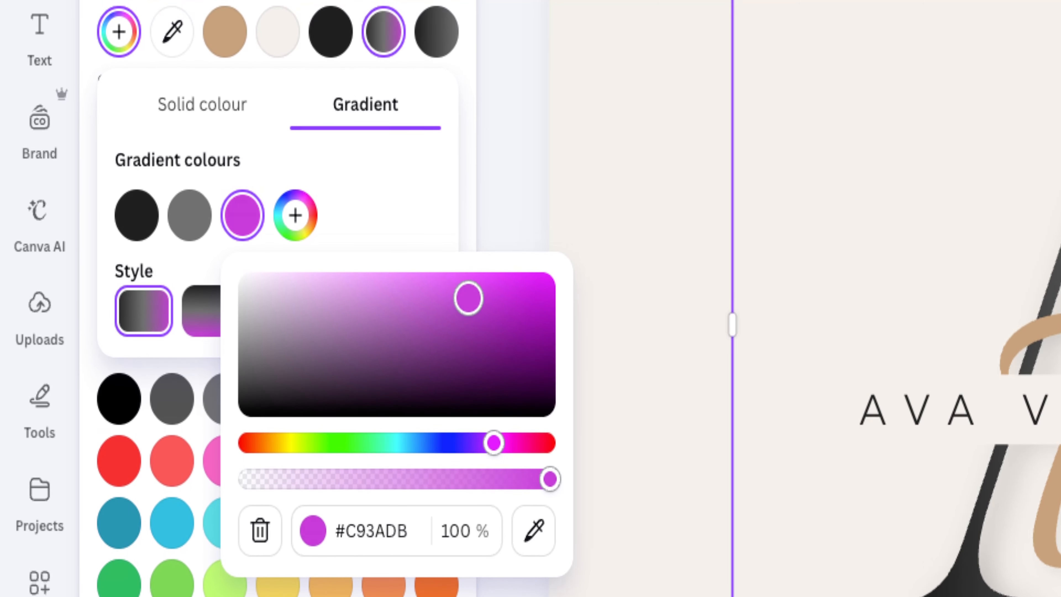
mouse_move(522, 297)
left_mouse_down()
mouse_move(320, 304)
mouse_move(287, 295)
mouse_move(319, 312)
mouse_move(384, 249)
mouse_move(346, 287)
mouse_move(412, 296)
mouse_move(332, 283)
left_mouse_up()
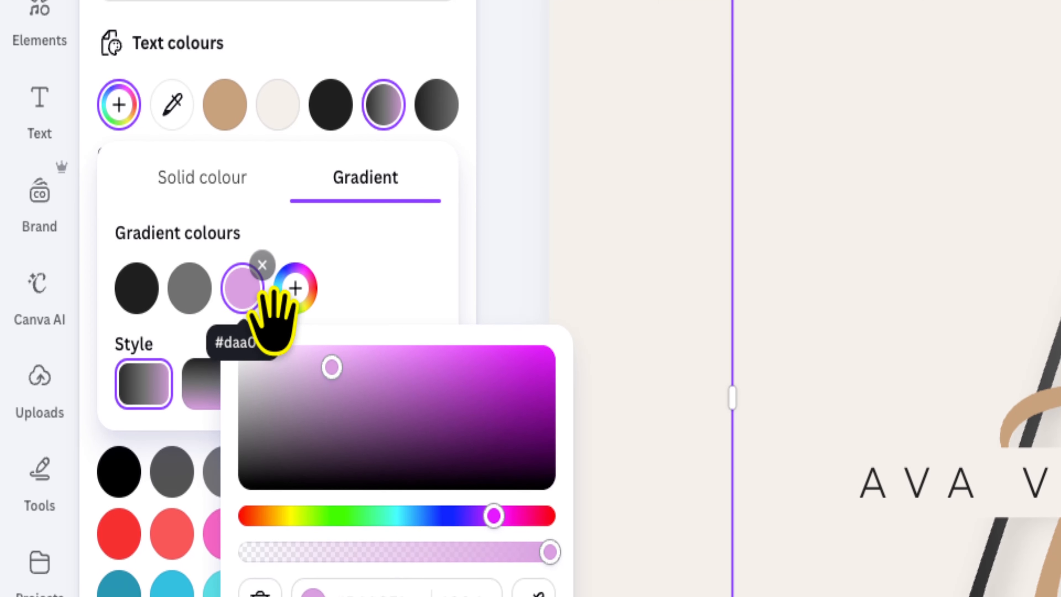
left_click_drag(334, 369, 316, 371)
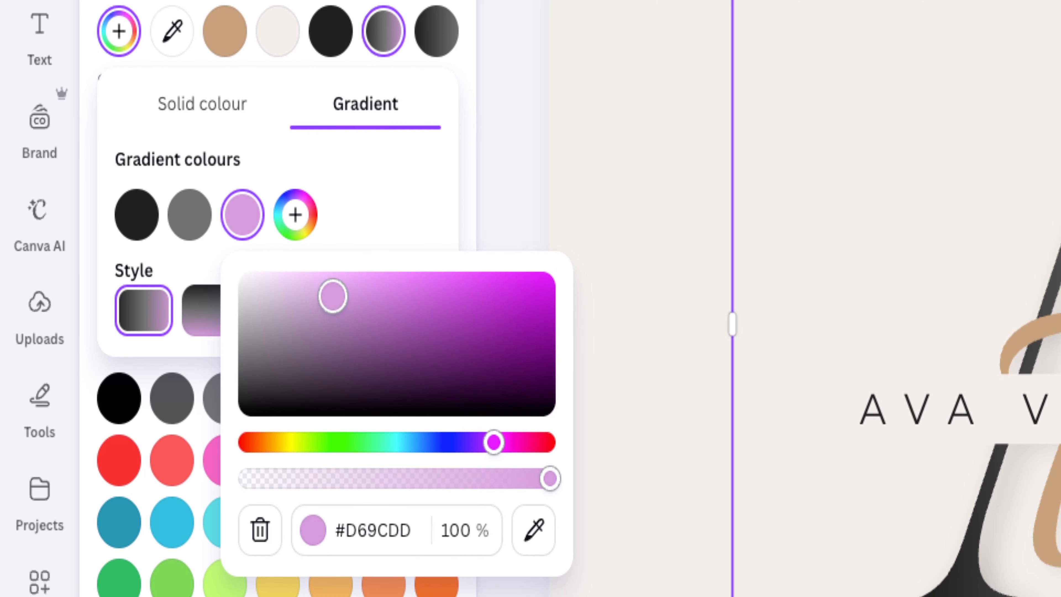
left_click_drag(333, 296, 359, 284)
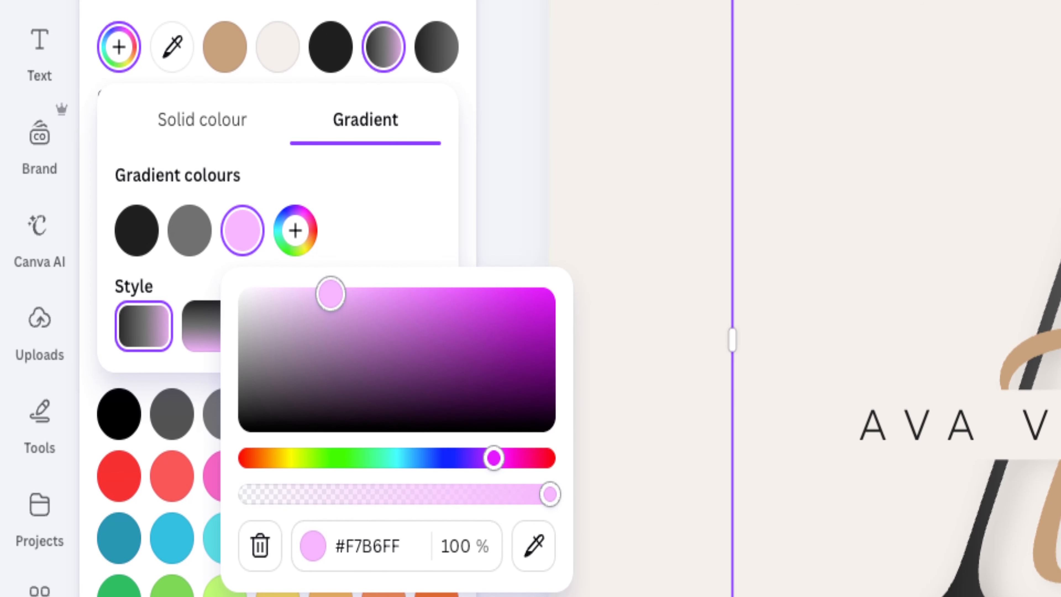
left_click_drag(302, 300, 289, 320)
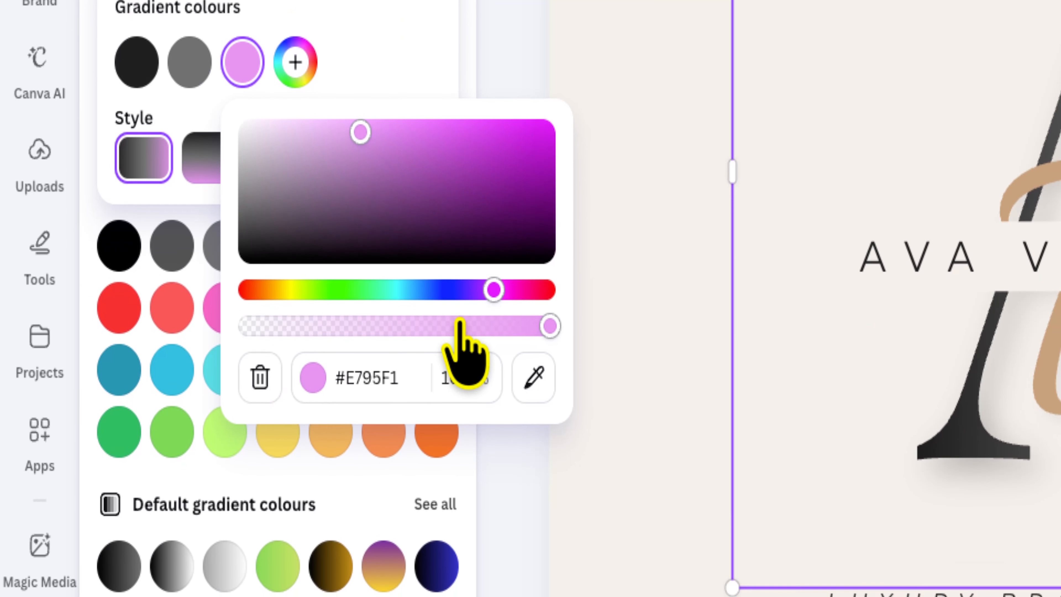
Step: Reduce the opacity of the gradient's light purple colour to 78%
left_click_drag(463, 489, 444, 495)
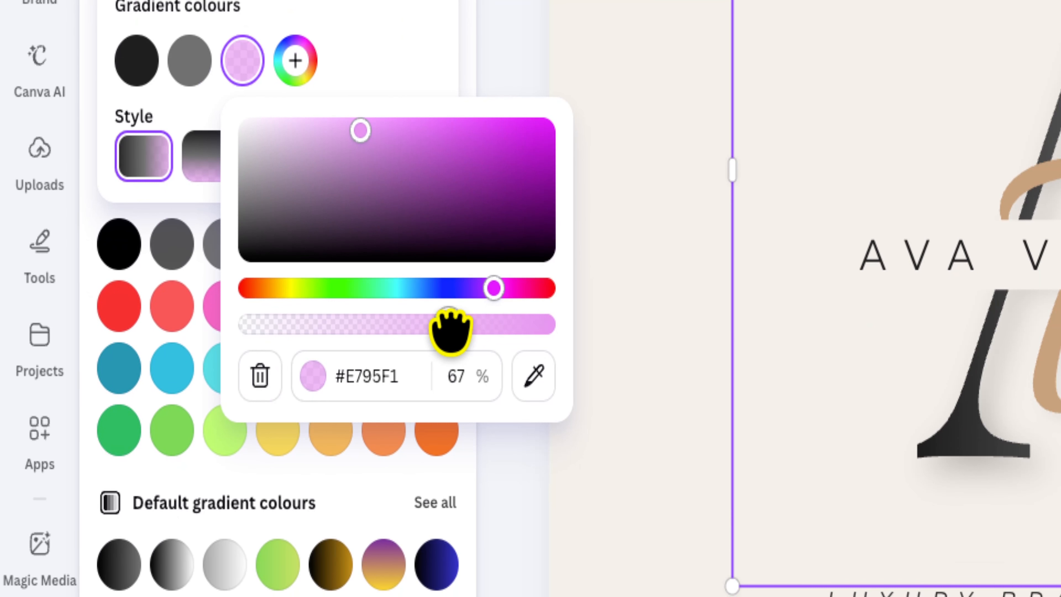
left_click_drag(451, 330, 481, 328)
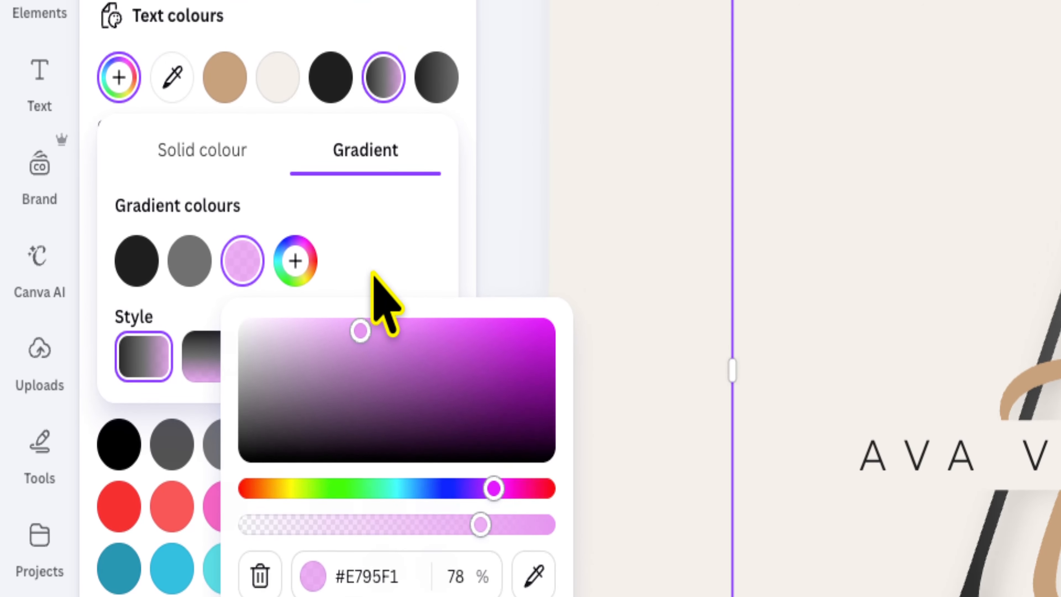
left_click(372, 74)
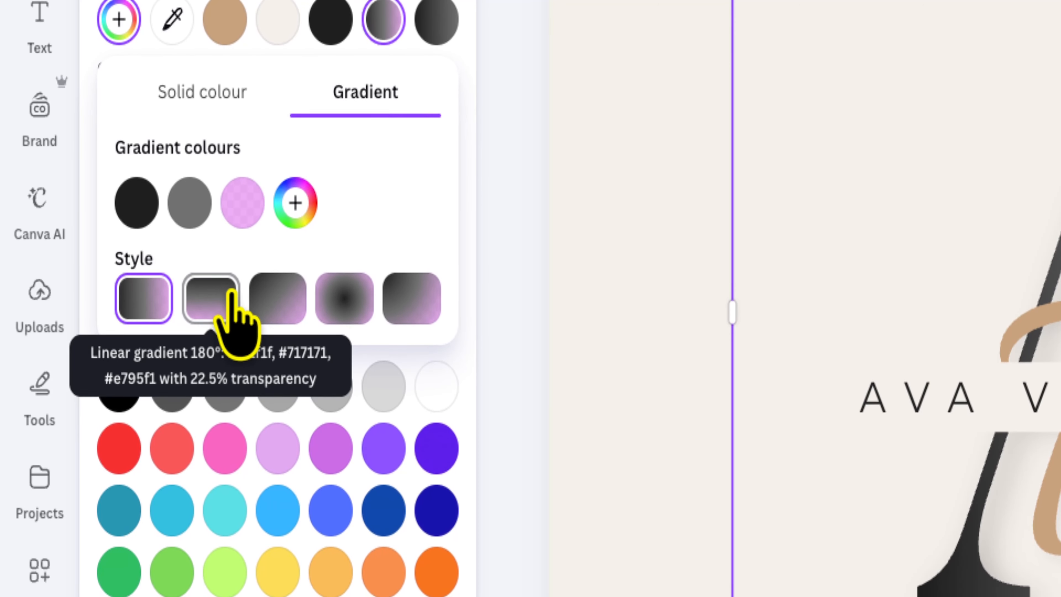
Step: Try the different gradient styles on the letter A, settle on the vertical 180° linear gradient, and deselect the letter
left_click(213, 299)
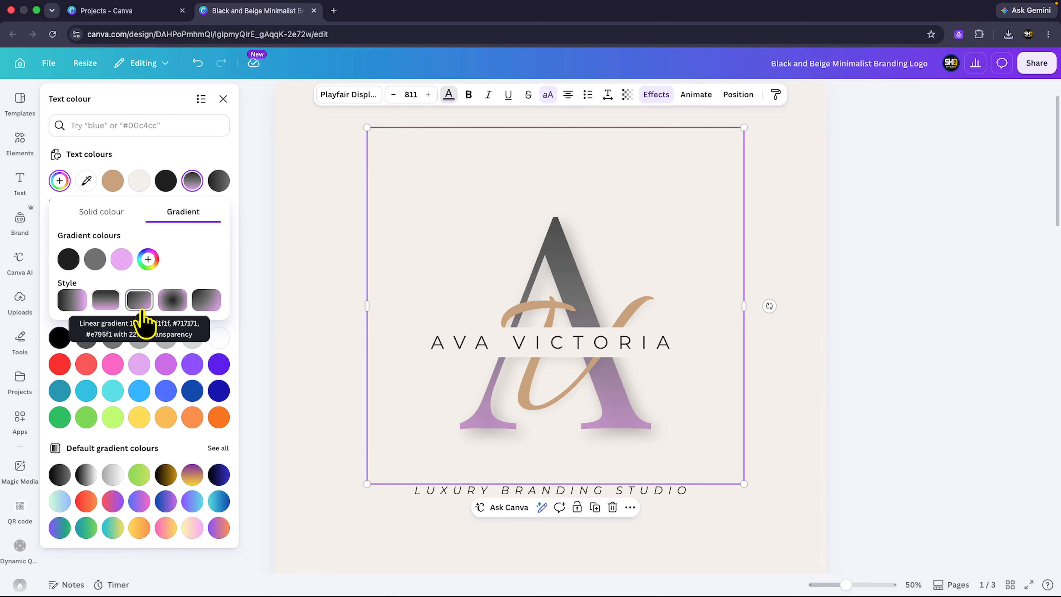
left_click(172, 306)
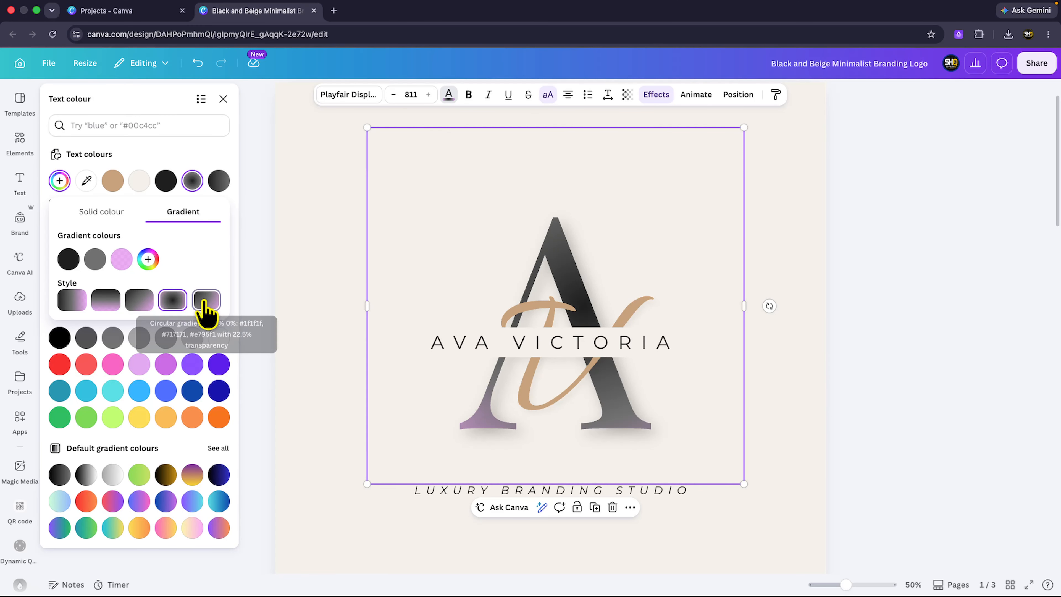
left_click(205, 304)
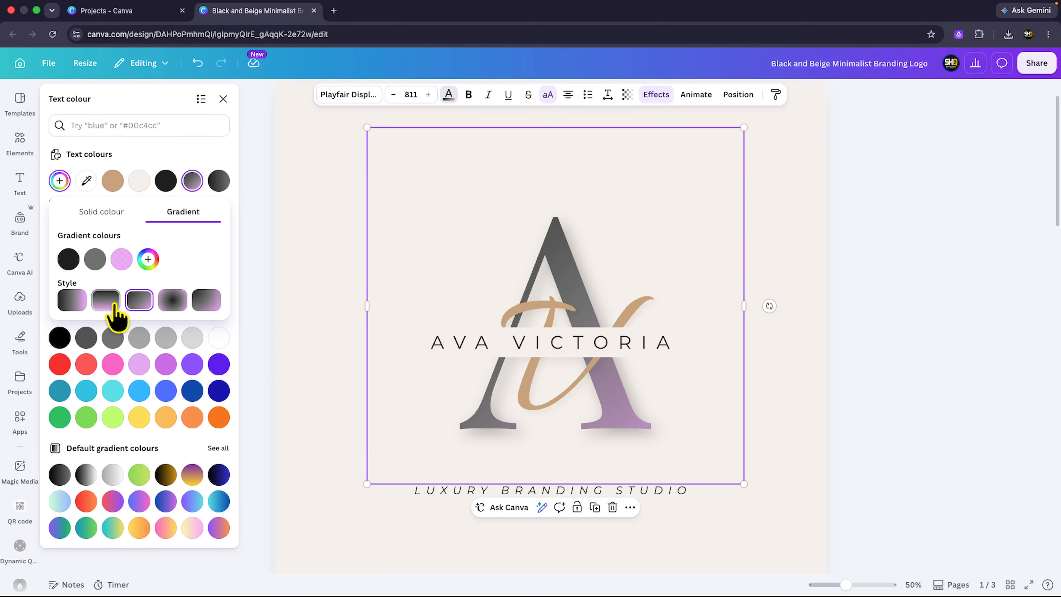
left_click(75, 303)
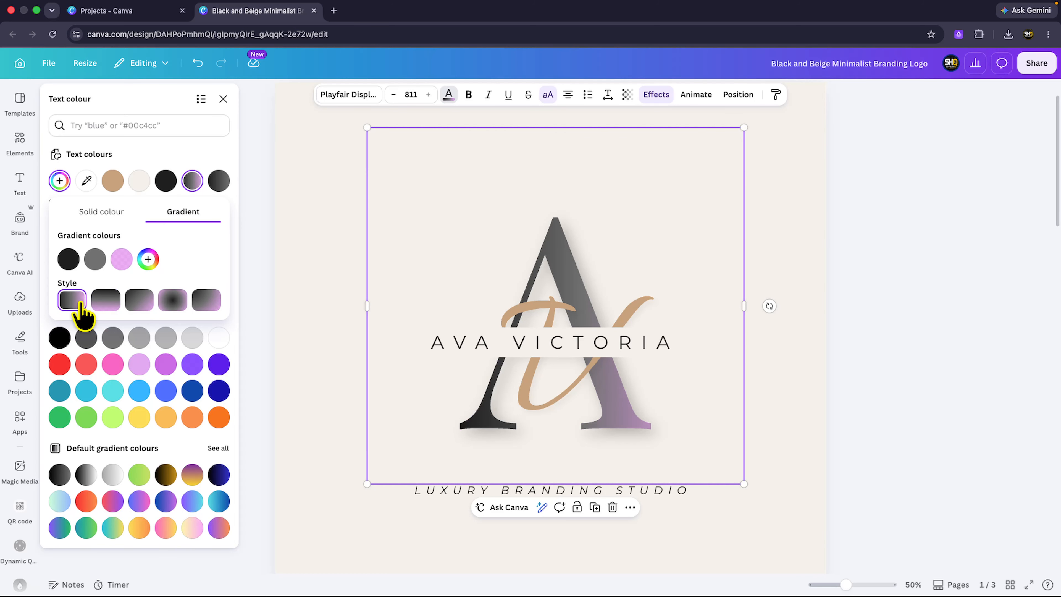
left_click(105, 306)
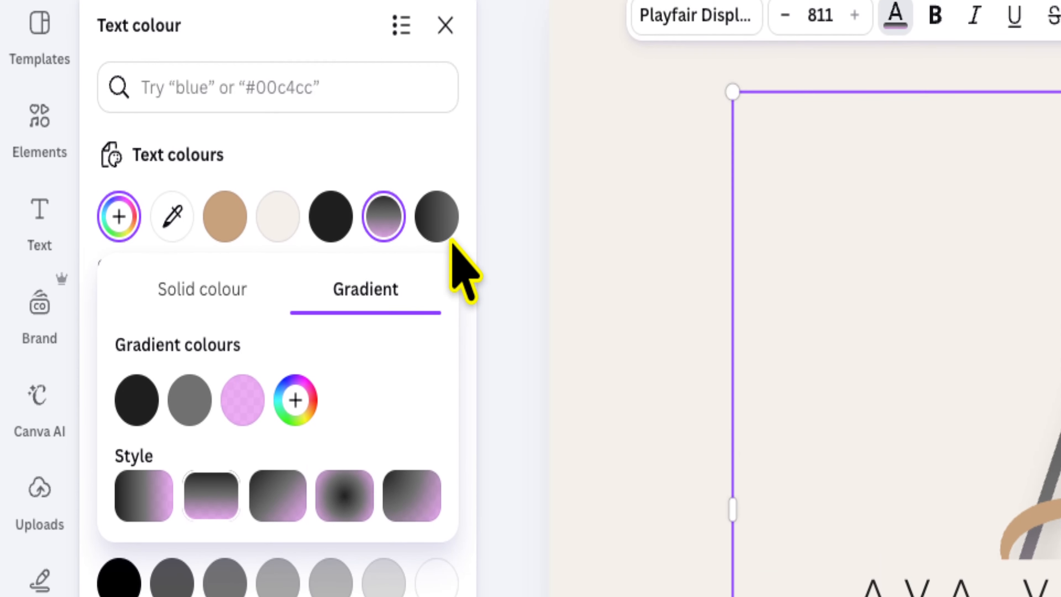
left_click(513, 237)
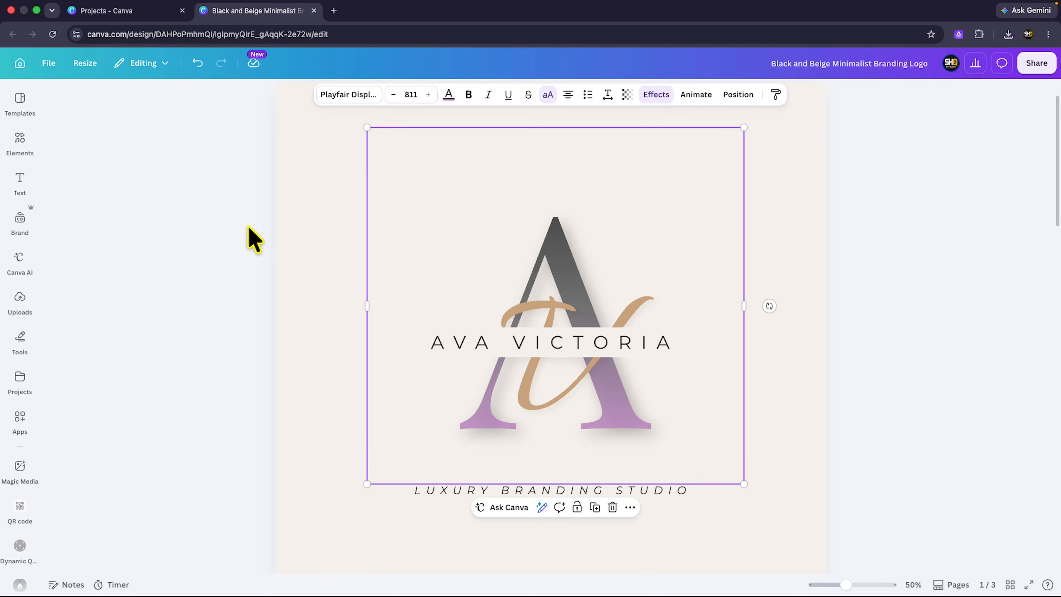
left_click(252, 238)
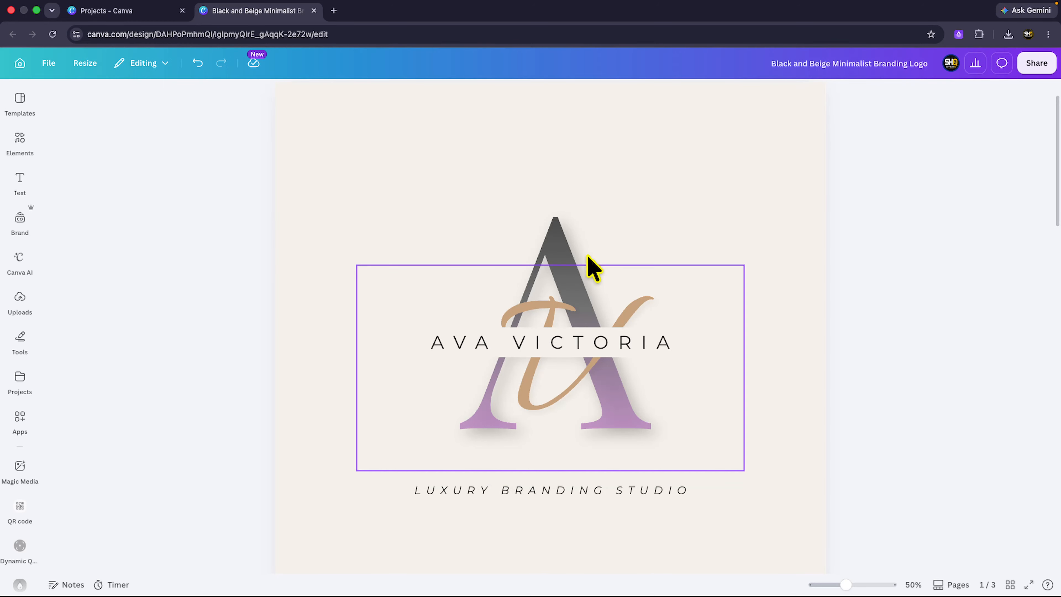
Step: Apply the design's vertical dark grey to light purple gradient to the large letter A on page 2
scroll(594, 271, "down", 15)
scroll(596, 259, "down", 2)
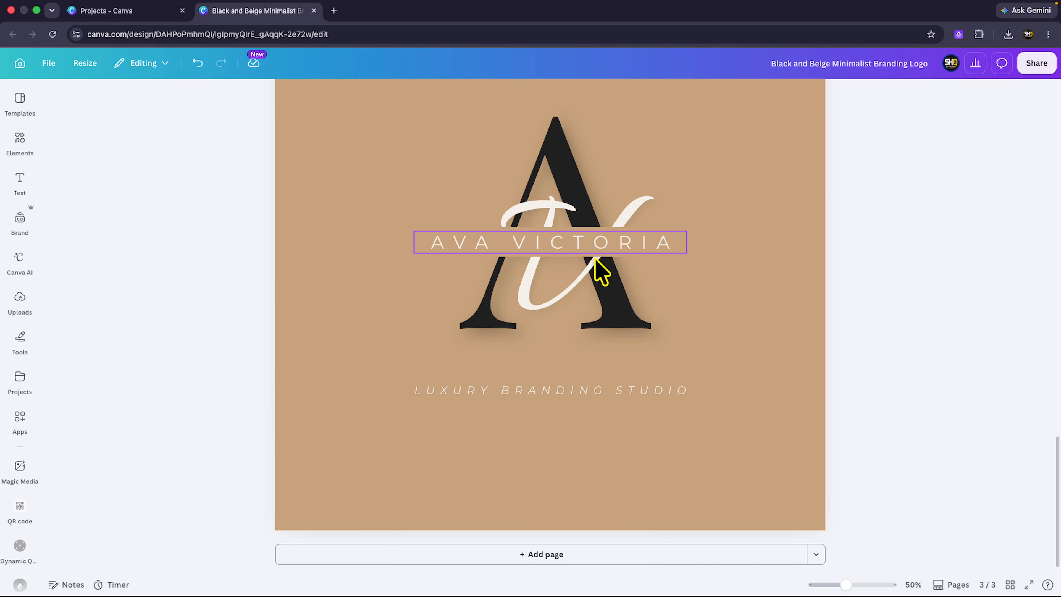
scroll(595, 260, "up", 20)
scroll(596, 259, "down", 20)
scroll(601, 272, "up", 20)
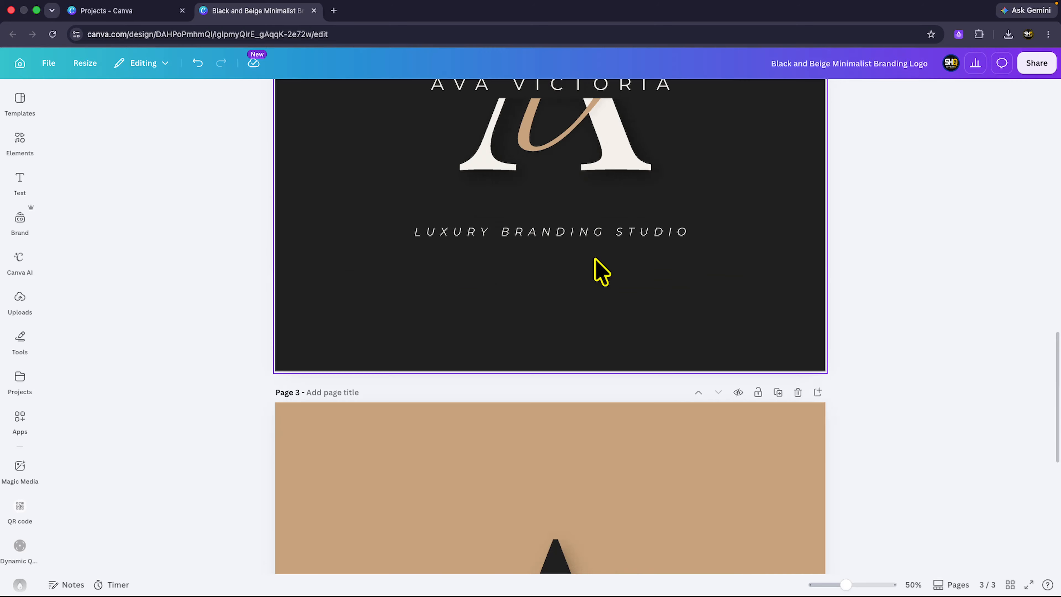
scroll(596, 262, "down", 7)
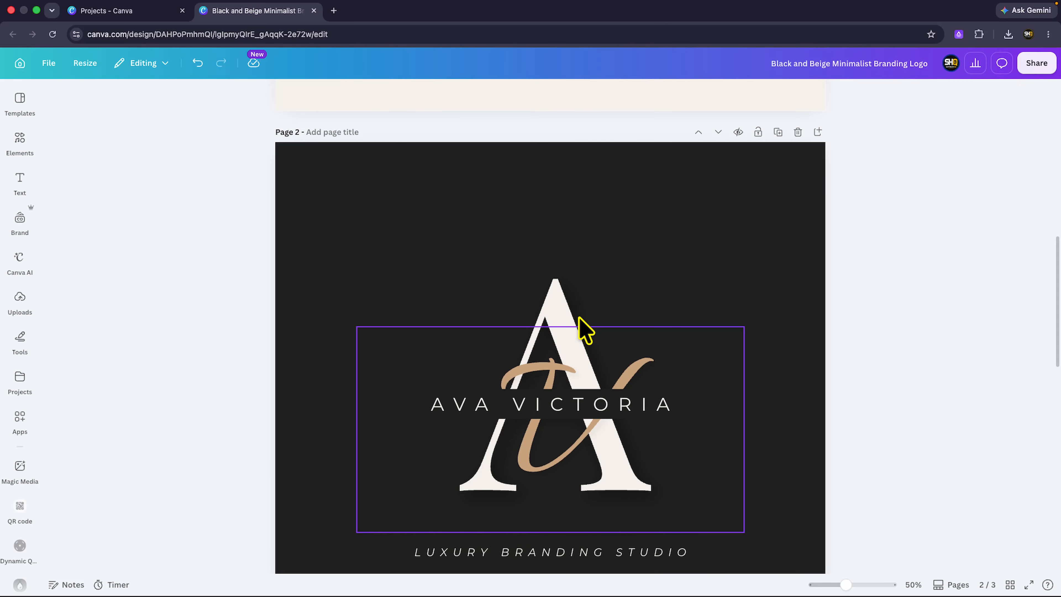
left_click(587, 307)
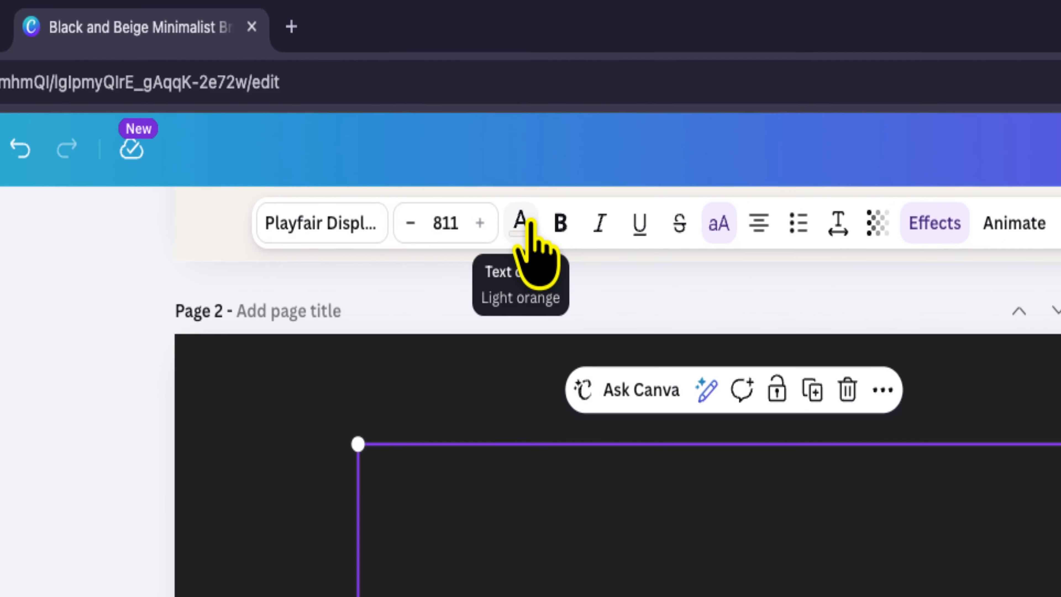
left_click(521, 223)
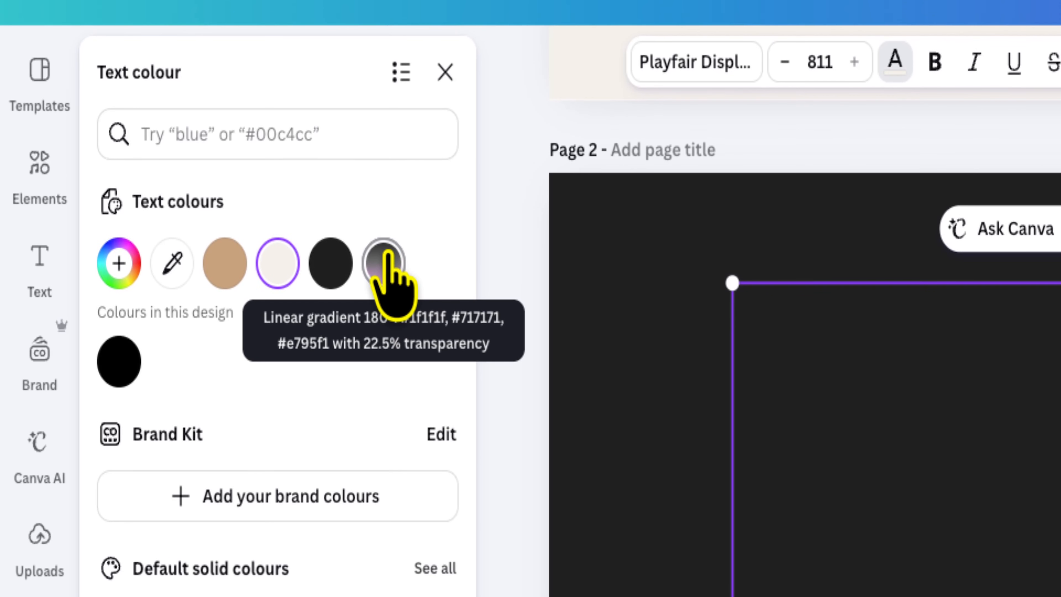
left_click(385, 264)
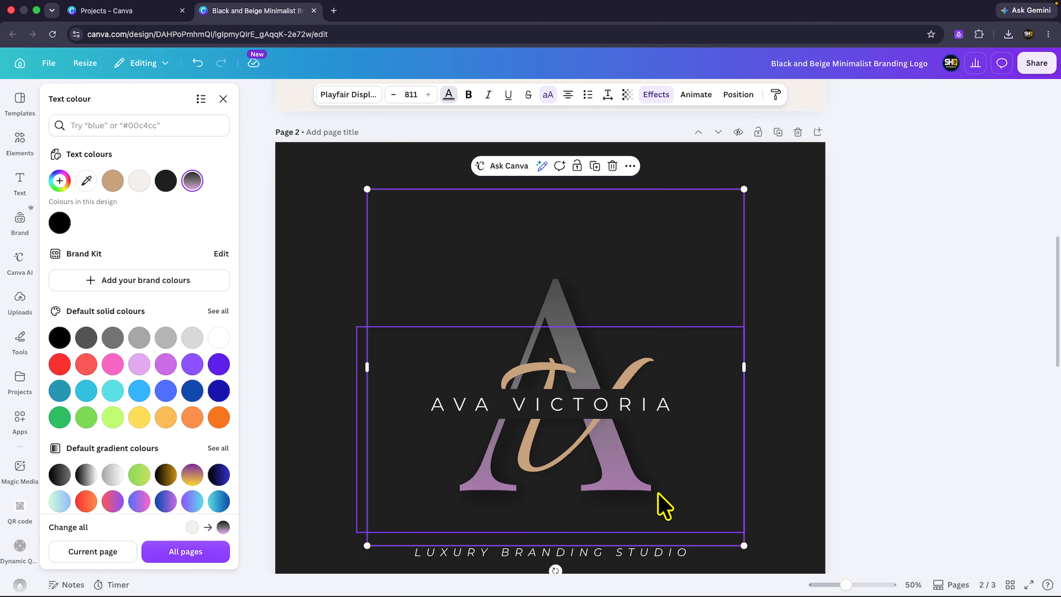
scroll(697, 303, "down", 3)
scroll(697, 304, "up", 10)
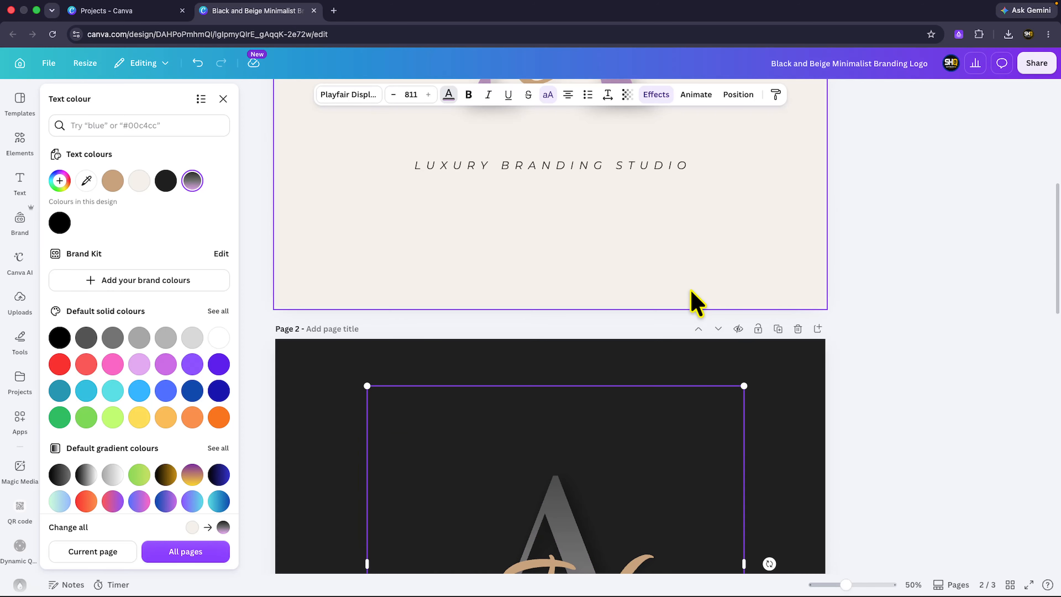
scroll(697, 303, "up", 2)
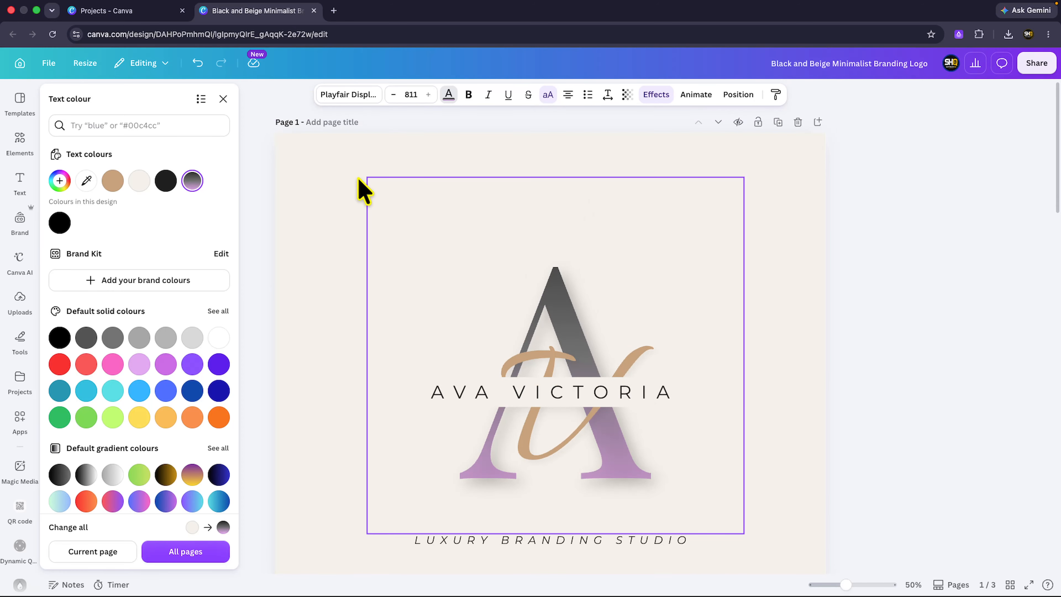
left_click(222, 99)
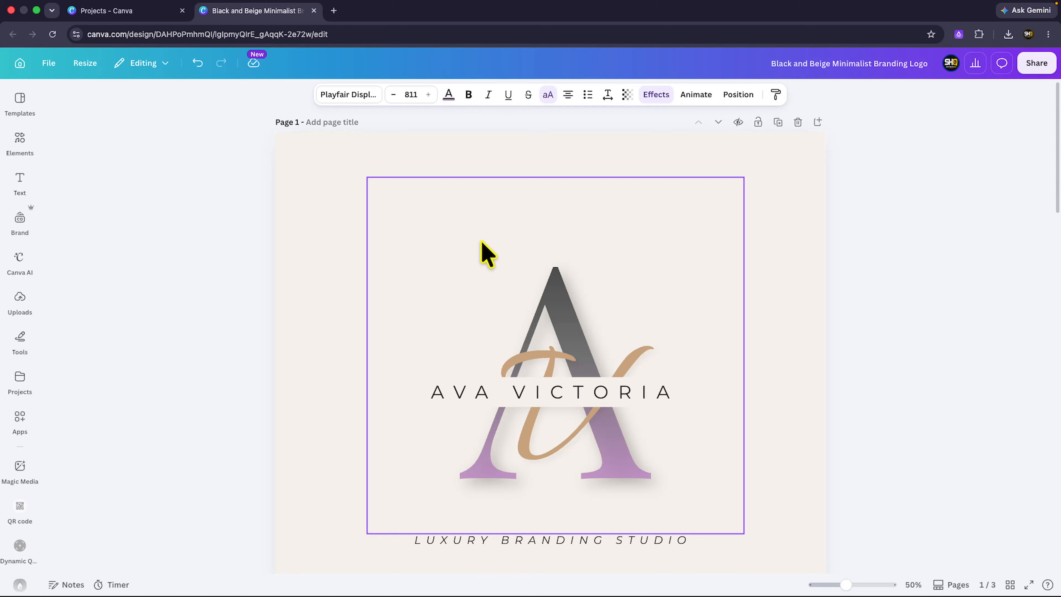